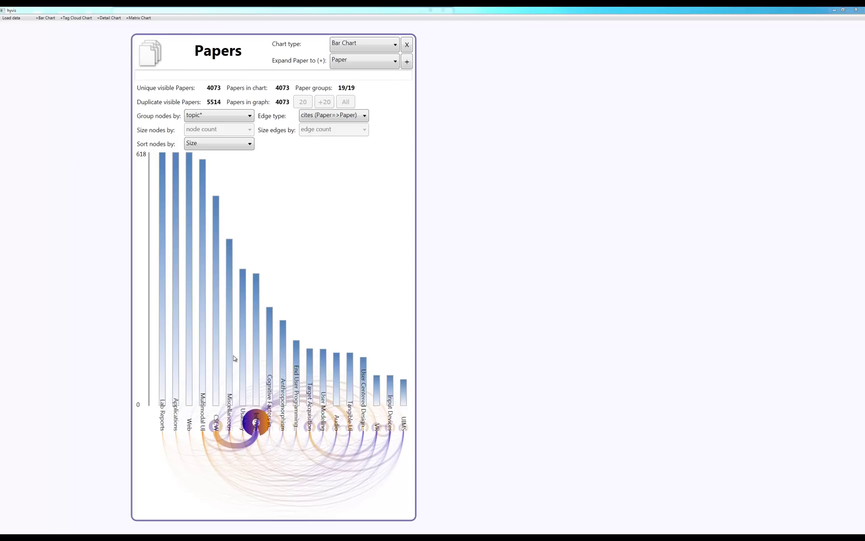
- Expand the Papers chart to Author, adding a linked Authors chart
{"action": "mouse_move", "coordinate": [403, 388]}
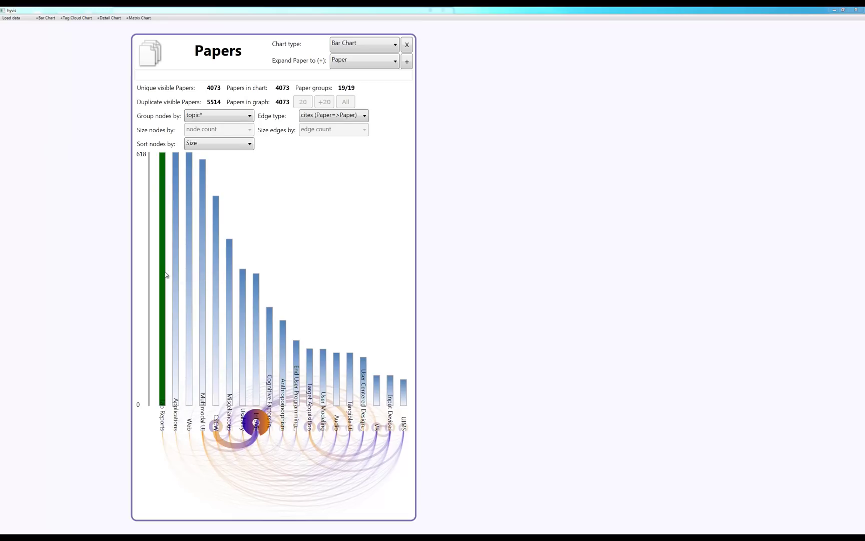
{"action": "mouse_move", "coordinate": [166, 274]}
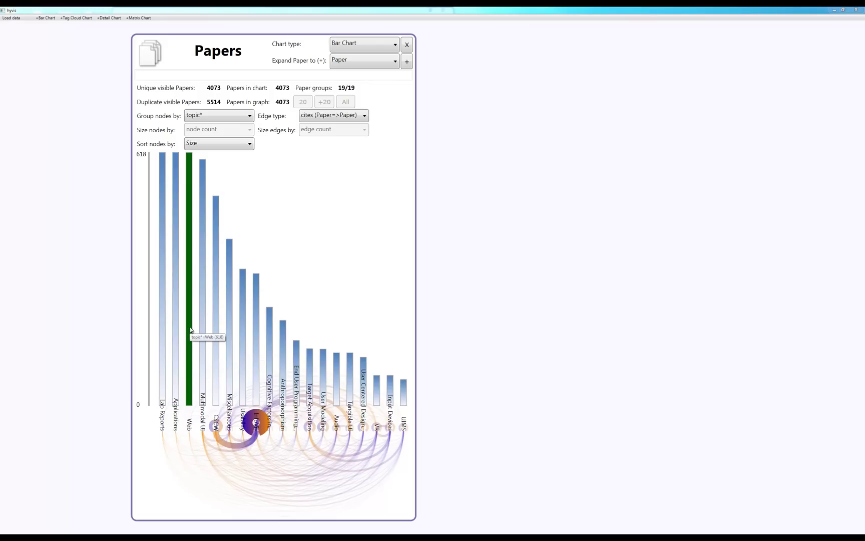
{"action": "mouse_move", "coordinate": [217, 353]}
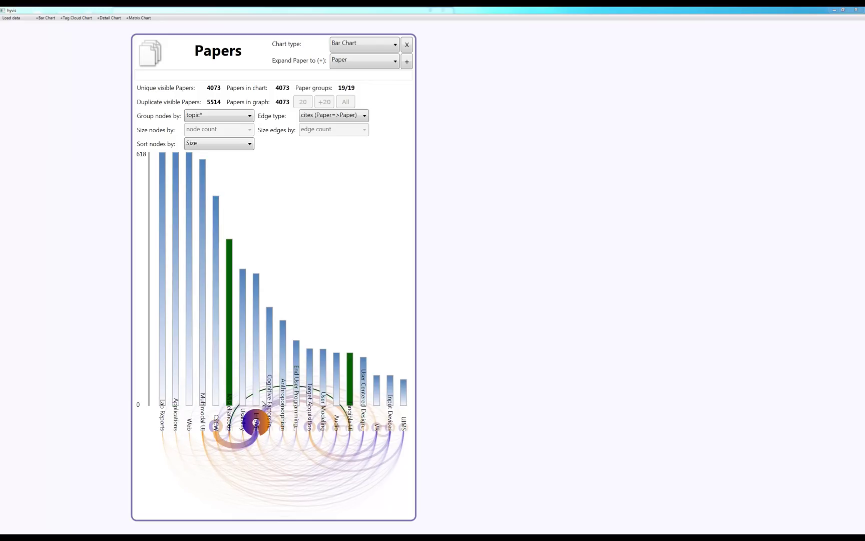
{"action": "mouse_move", "coordinate": [255, 384]}
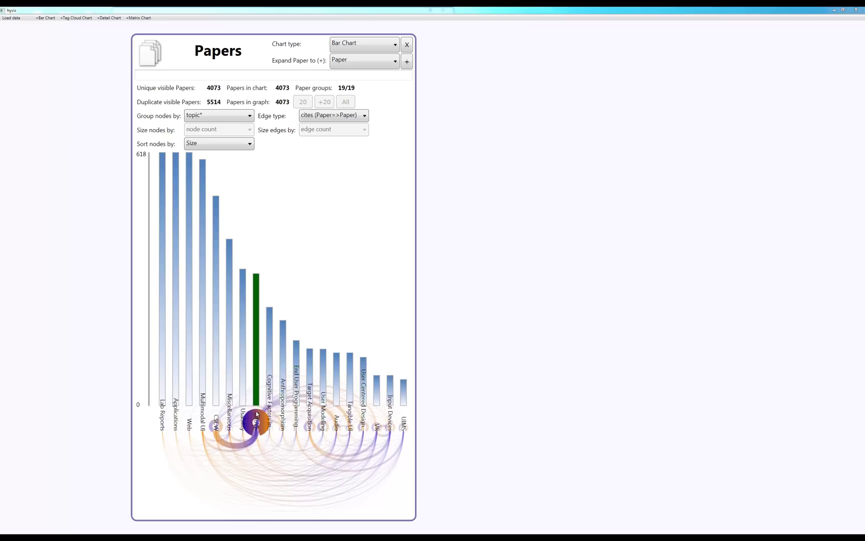
{"action": "mouse_move", "coordinate": [257, 417]}
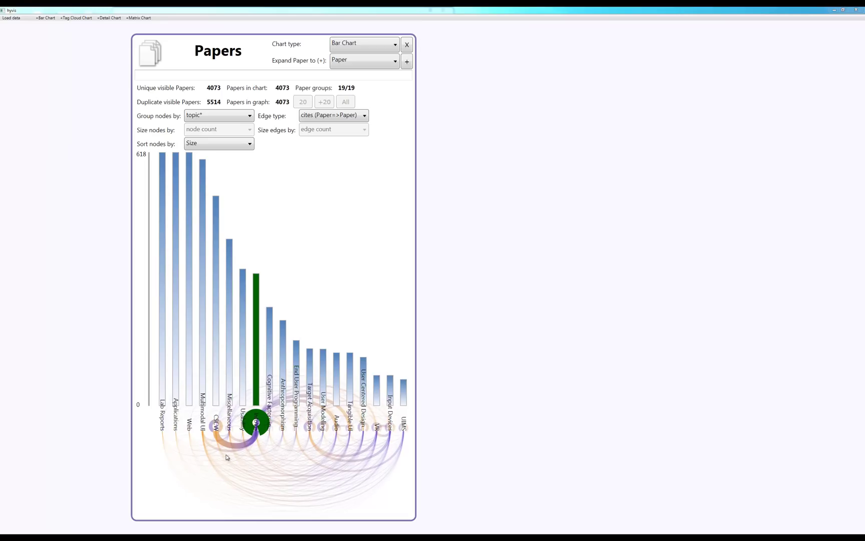
{"action": "mouse_move", "coordinate": [245, 449]}
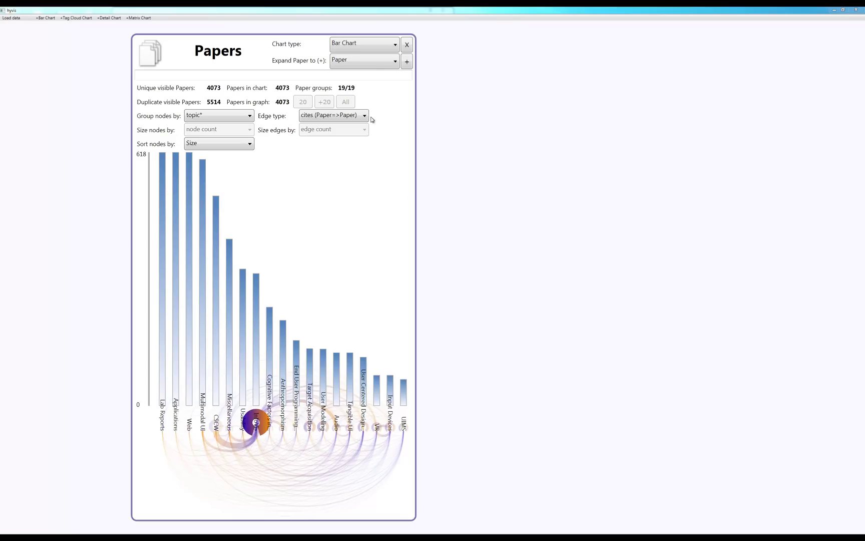
{"action": "left_click", "coordinate": [373, 62]}
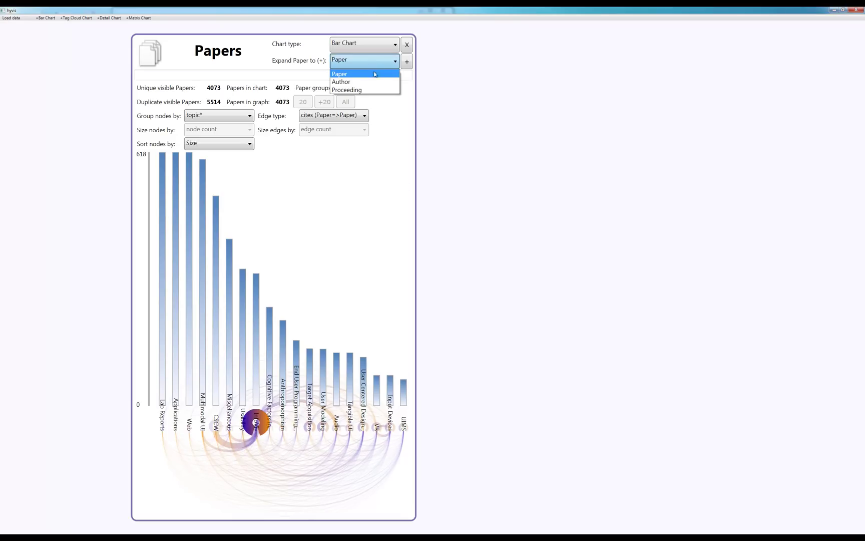
{"action": "left_click", "coordinate": [373, 82]}
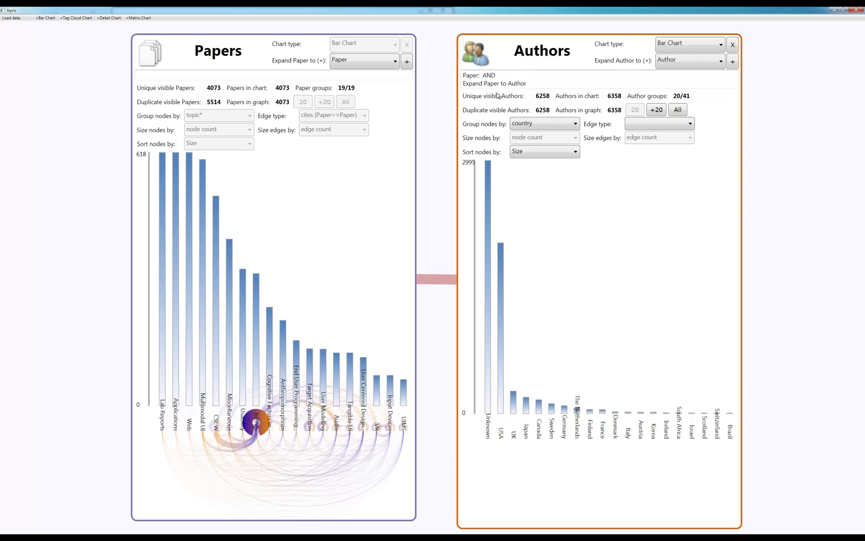
- Group the 6285 authors by state, showing 20 of 39 groups
{"action": "left_click", "coordinate": [555, 130]}
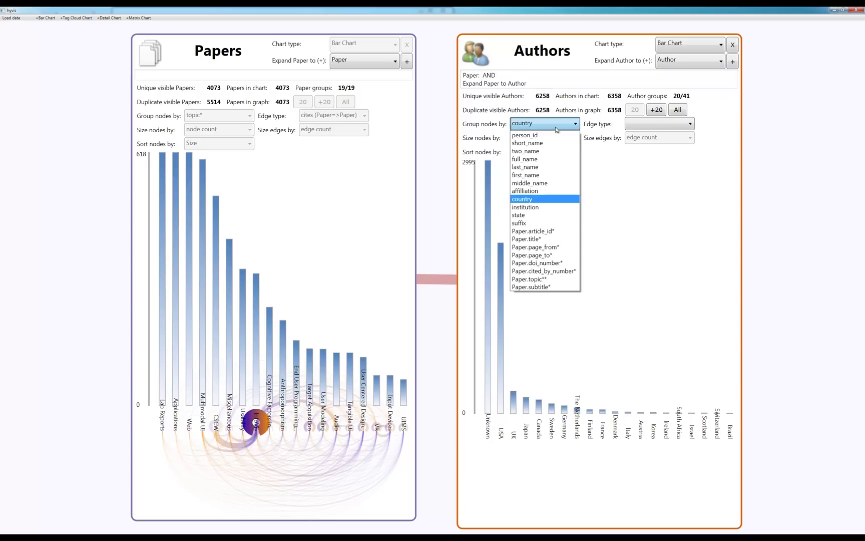
{"action": "left_click", "coordinate": [534, 219]}
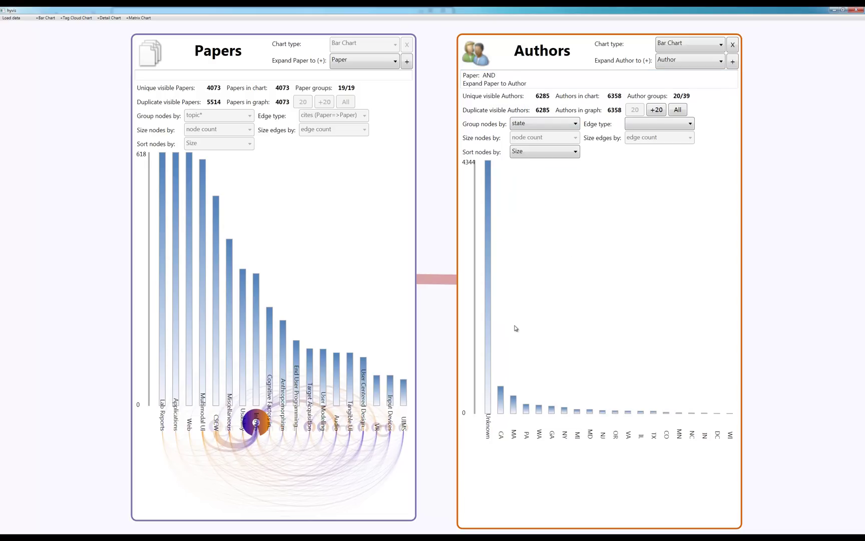
{"action": "mouse_move", "coordinate": [489, 316]}
- Drag the GA bar into empty space, creating an Authors chart of 137 GA authors
{"action": "left_click_drag", "start_coordinate": [743, 350], "coordinate": [471, 342]}
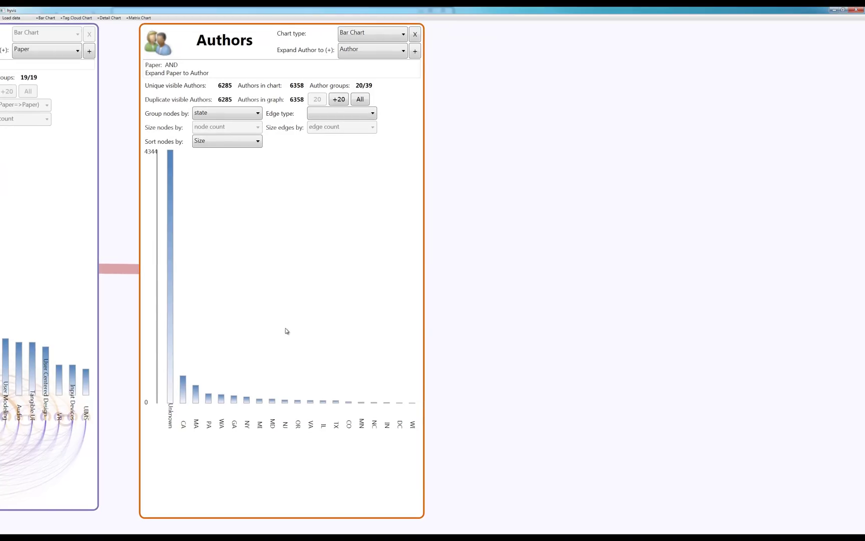
{"action": "mouse_move", "coordinate": [234, 403]}
{"action": "left_click_drag", "start_coordinate": [233, 403], "coordinate": [525, 30]}
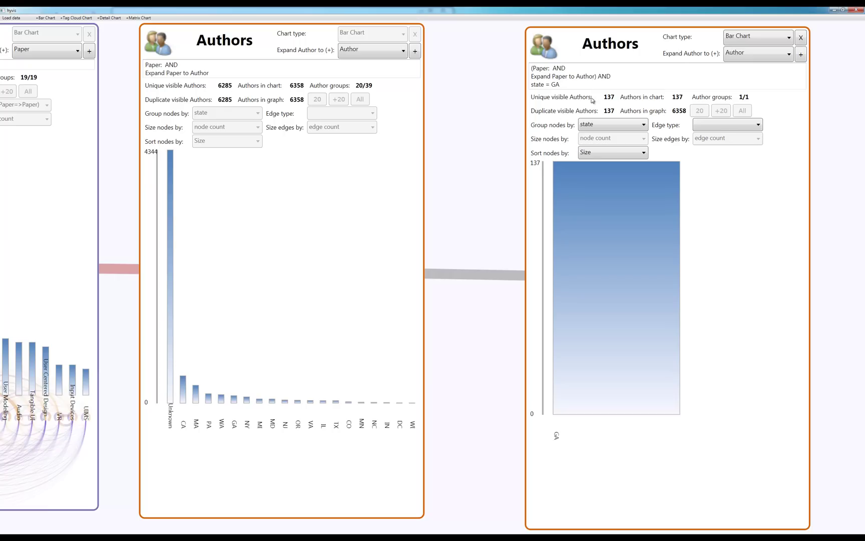
{"action": "mouse_move", "coordinate": [465, 271]}
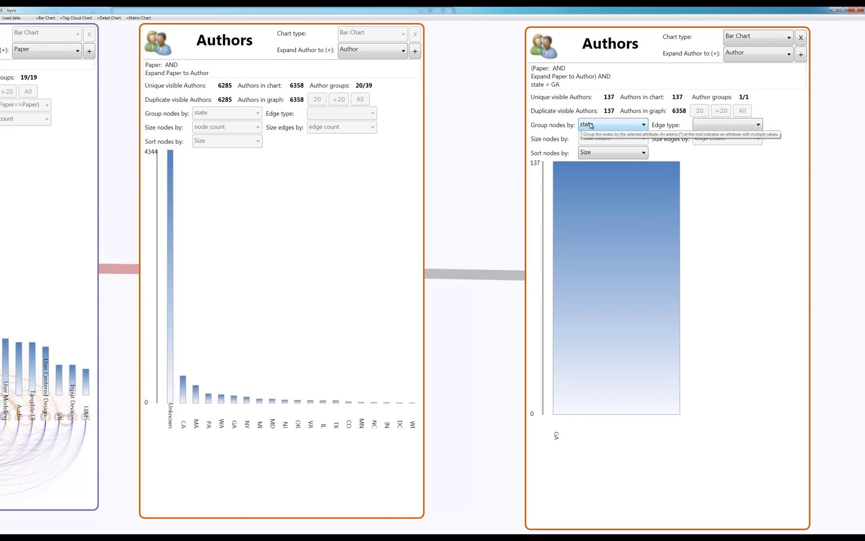
- Group the GA authors by affiliation as a Tag Cloud Chart sorted A to Z
{"action": "left_click", "coordinate": [591, 125]}
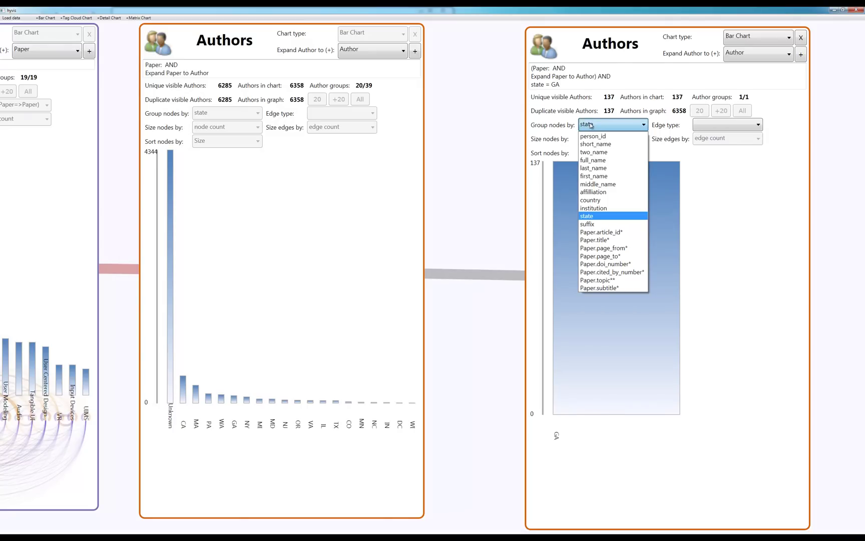
{"action": "left_click", "coordinate": [605, 193]}
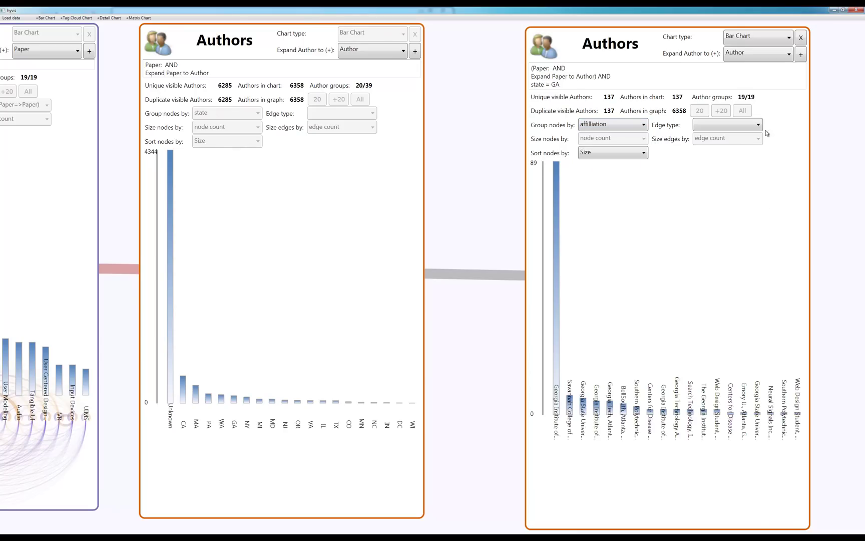
{"action": "left_click", "coordinate": [740, 36]}
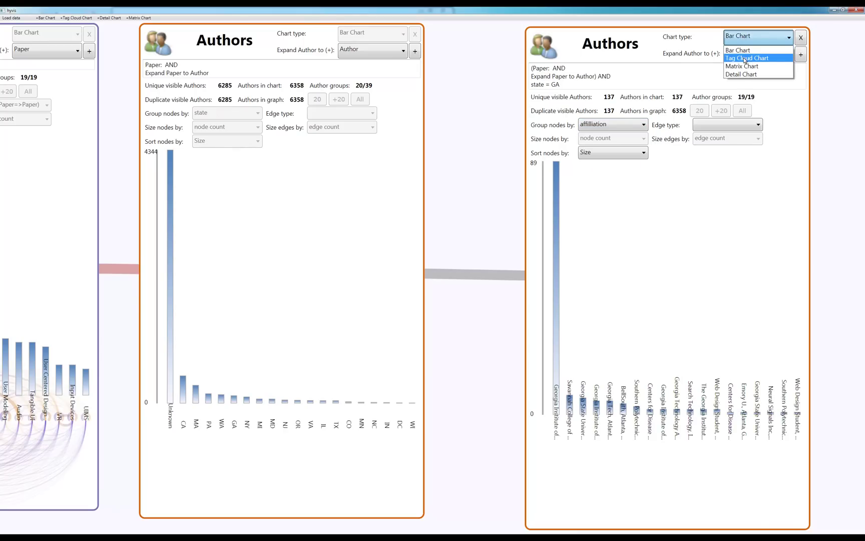
{"action": "left_click", "coordinate": [745, 58]}
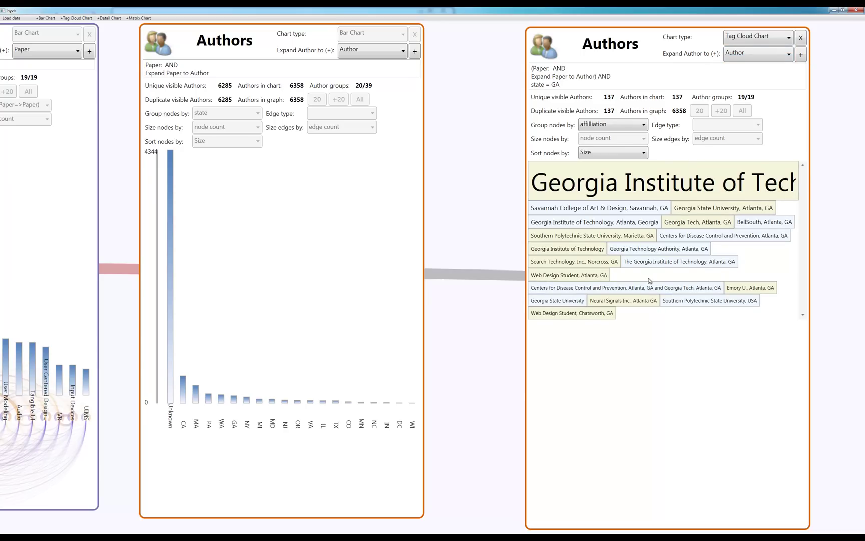
{"action": "left_click", "coordinate": [614, 154]}
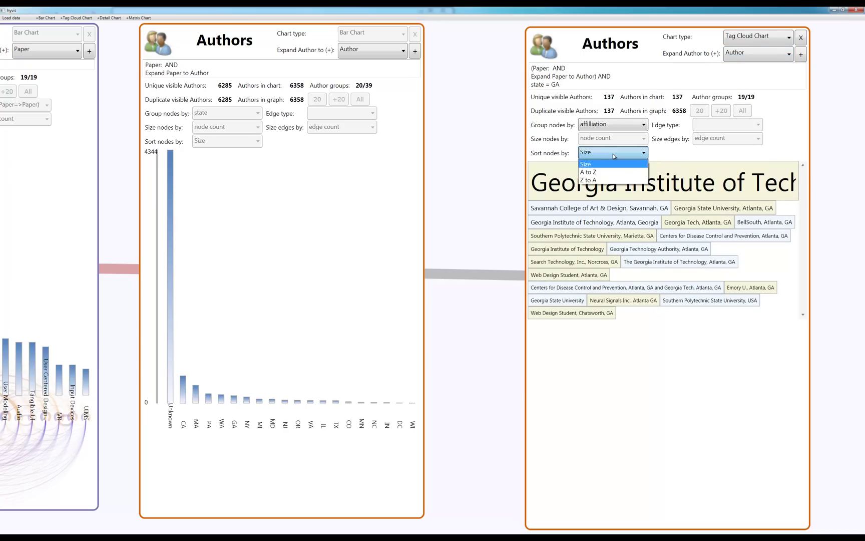
{"action": "left_click", "coordinate": [608, 173]}
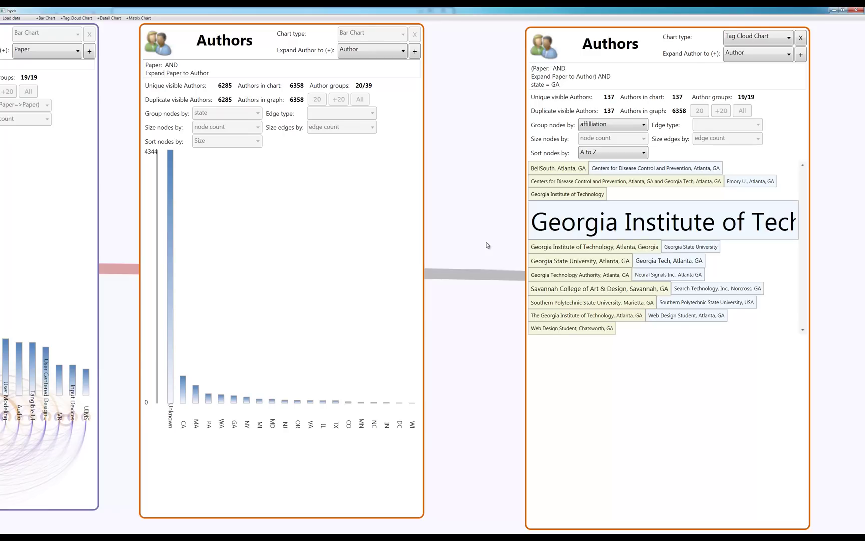
- Combine the largest Georgia Tech tag and four variants into one new 103-author chart
{"action": "scroll", "coordinate": [486, 245], "scroll_direction": "down", "scroll_amount": 5}
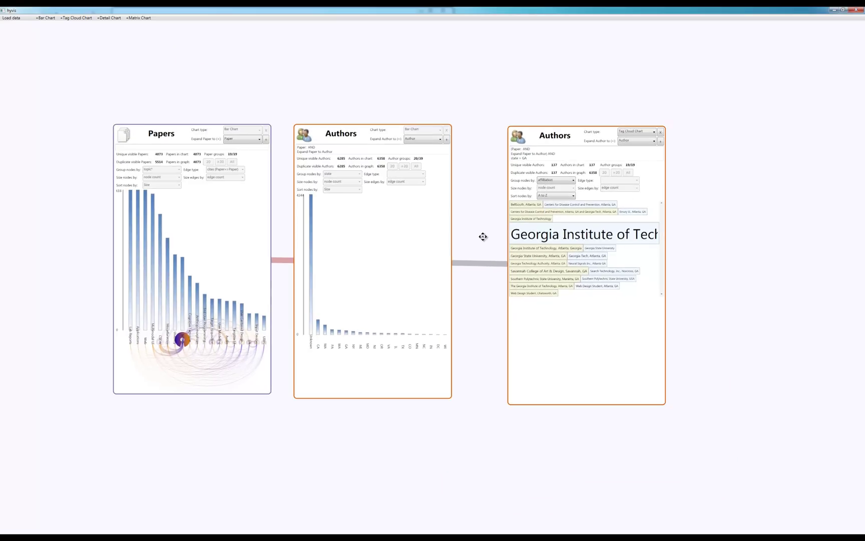
{"action": "left_click_drag", "start_coordinate": [482, 237], "coordinate": [297, 230]}
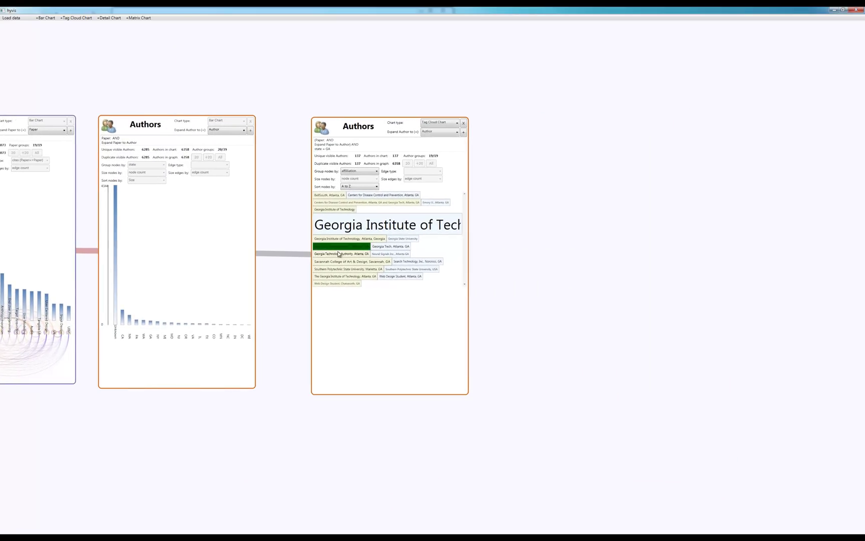
{"action": "scroll", "coordinate": [471, 261], "scroll_direction": "up", "scroll_amount": 3}
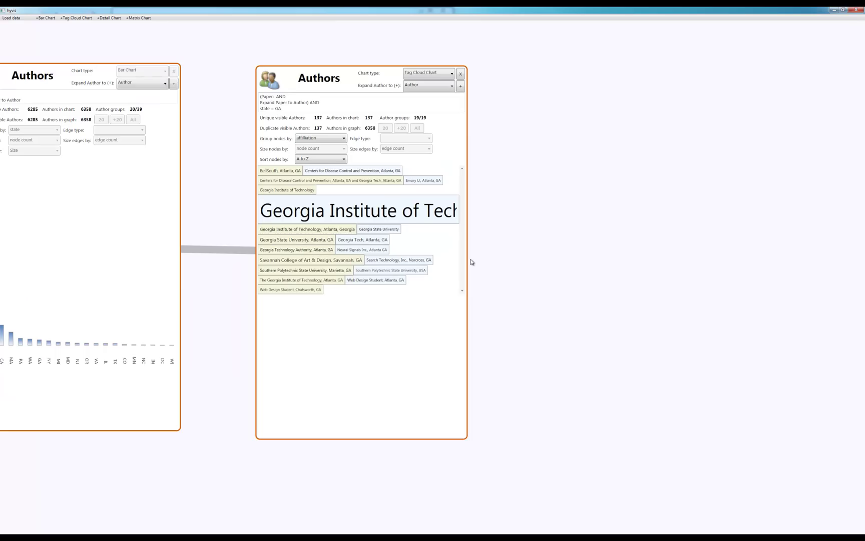
{"action": "scroll", "coordinate": [471, 261], "scroll_direction": "up", "scroll_amount": 3}
{"action": "left_click_drag", "start_coordinate": [314, 189], "coordinate": [592, 197]}
{"action": "left_click_drag", "start_coordinate": [246, 164], "coordinate": [666, 390]}
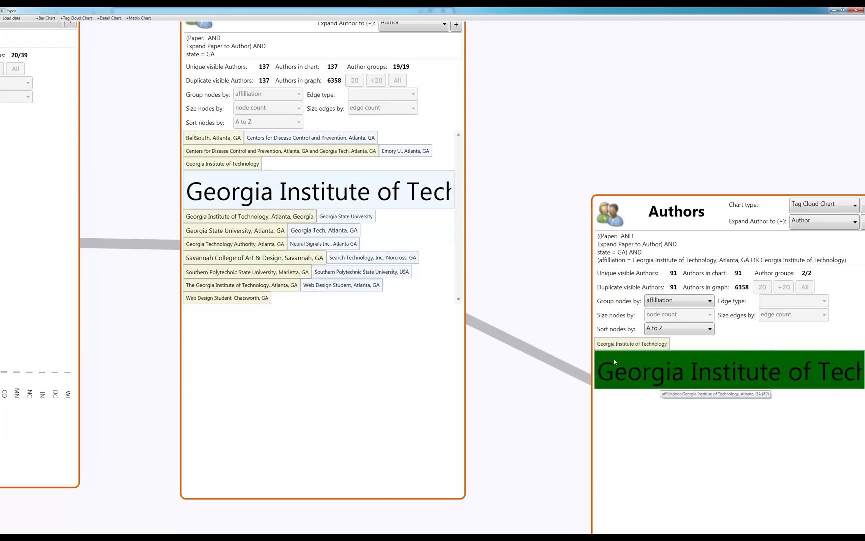
{"action": "left_click_drag", "start_coordinate": [249, 217], "coordinate": [676, 437]}
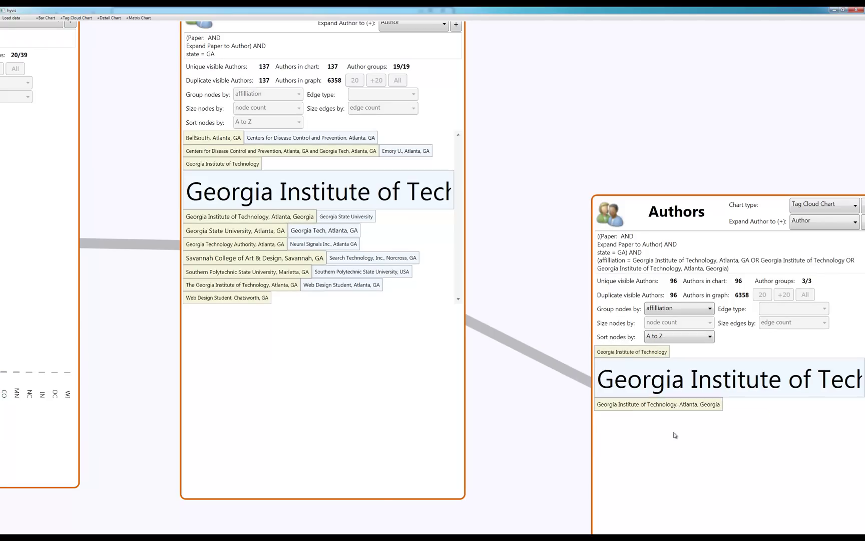
{"action": "left_click_drag", "start_coordinate": [337, 235], "coordinate": [648, 425]}
{"action": "left_click_drag", "start_coordinate": [281, 286], "coordinate": [659, 451]}
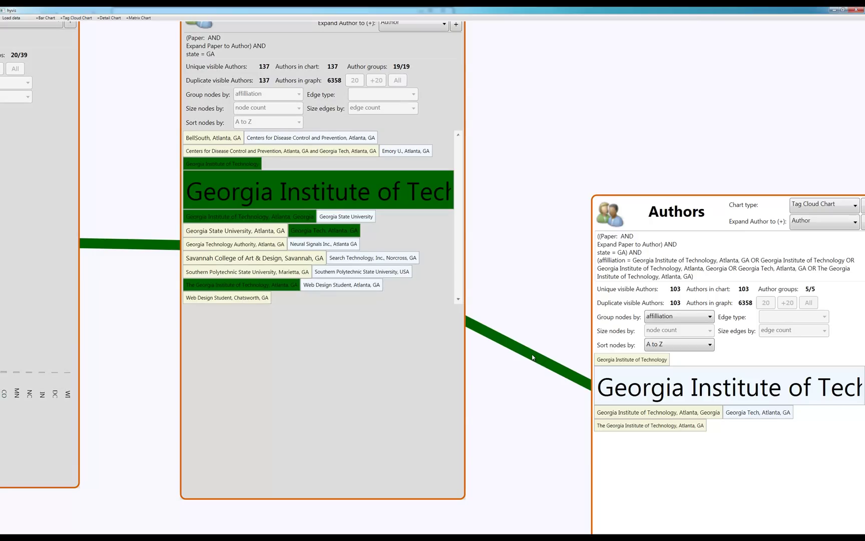
{"action": "mouse_move", "coordinate": [533, 357]}
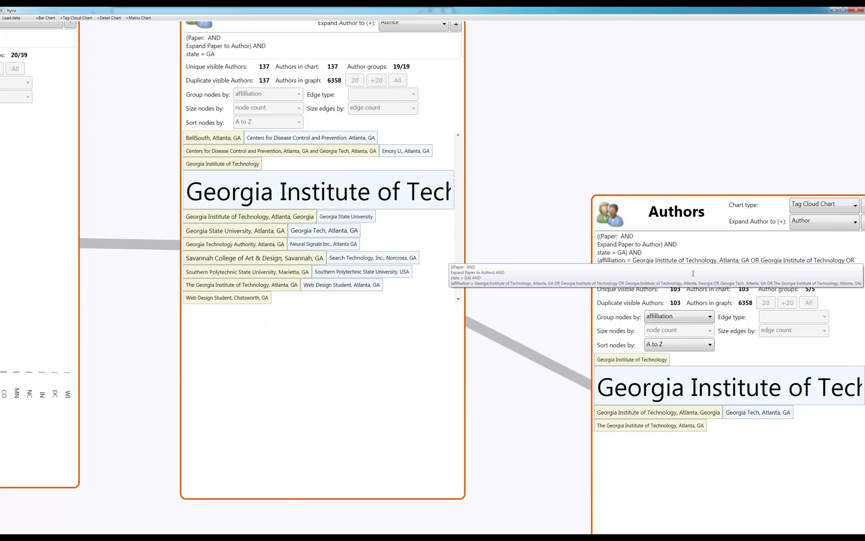
{"action": "left_click_drag", "start_coordinate": [535, 246], "coordinate": [288, 116]}
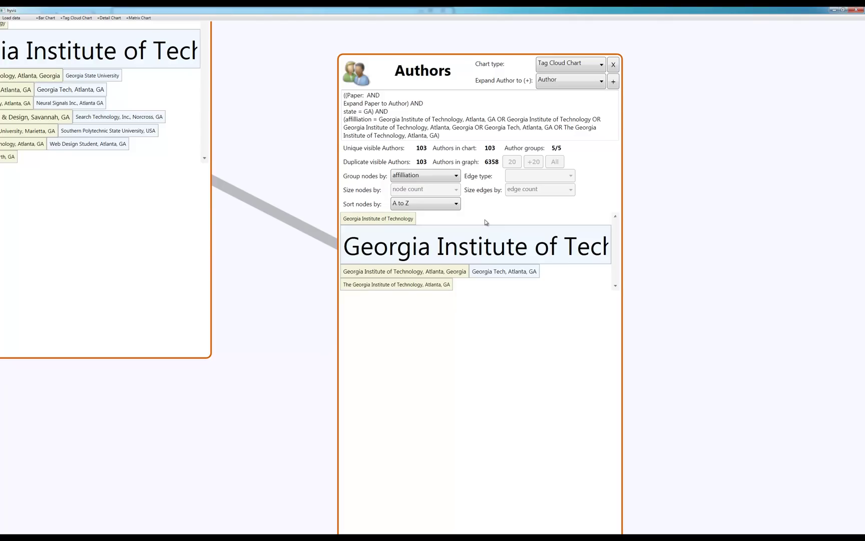
- Expand the Georgia Tech authors to their 114 papers, grouped by Author.two_name*
{"action": "left_click", "coordinate": [574, 80]}
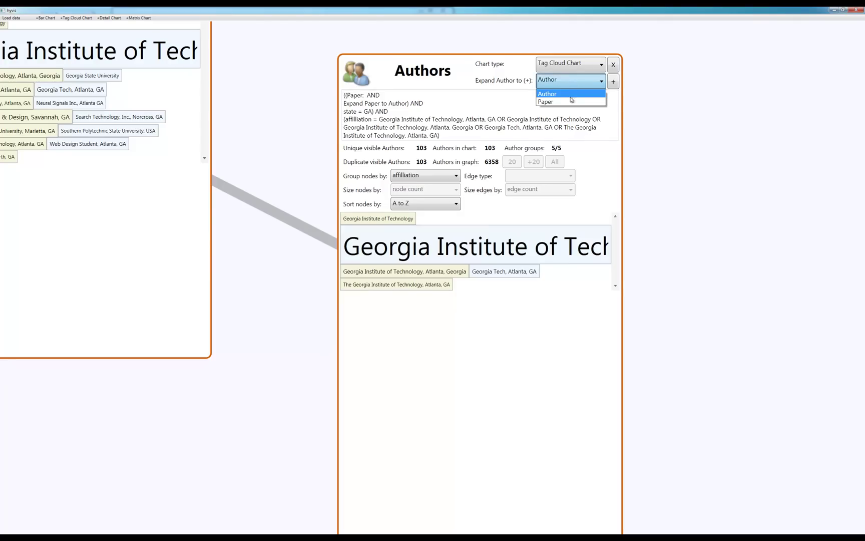
{"action": "left_click", "coordinate": [569, 102]}
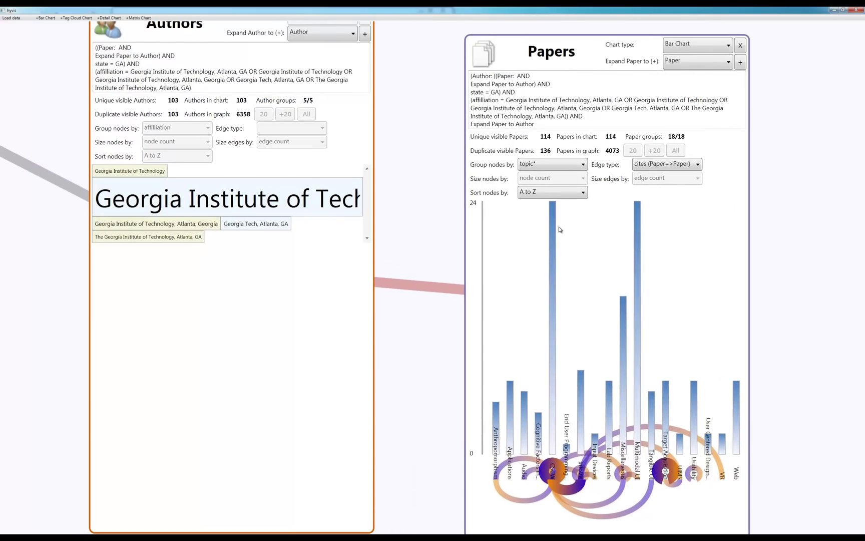
{"action": "left_click", "coordinate": [548, 163]}
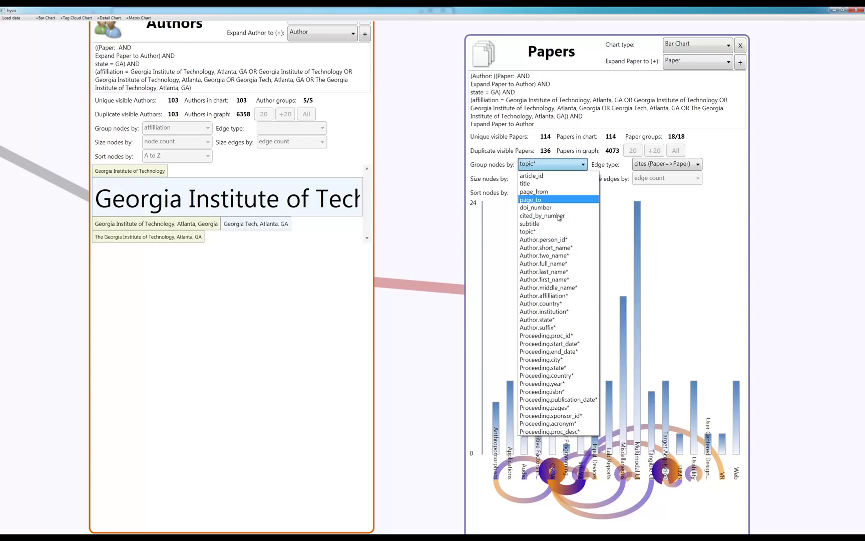
{"action": "left_click", "coordinate": [566, 256]}
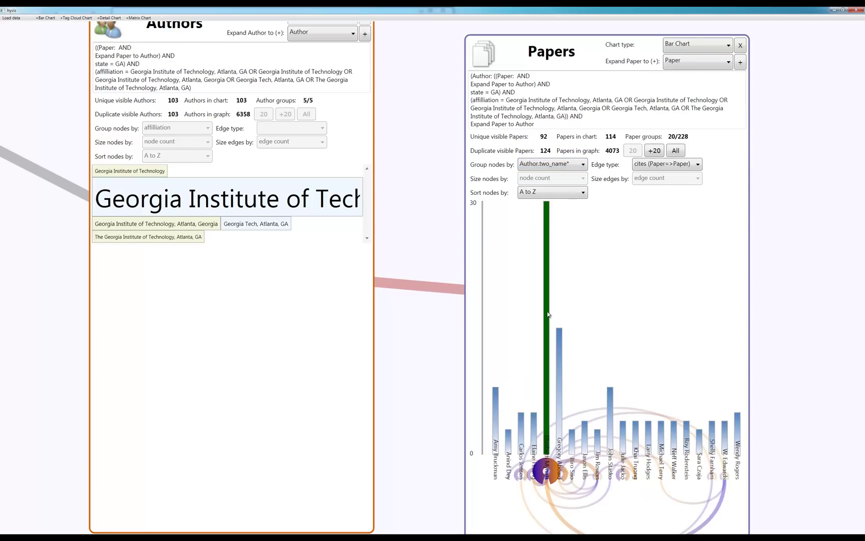
{"action": "mouse_move", "coordinate": [548, 314]}
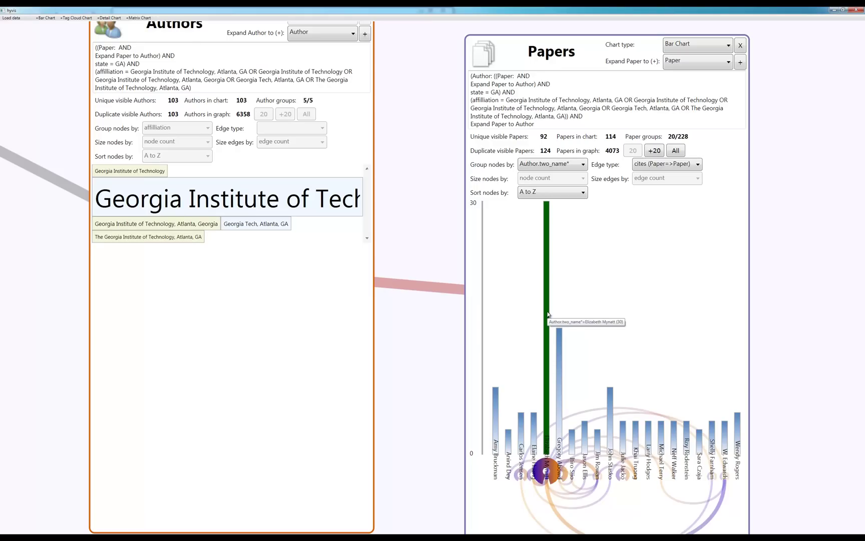
{"action": "left_click_drag", "start_coordinate": [777, 300], "coordinate": [531, 296]}
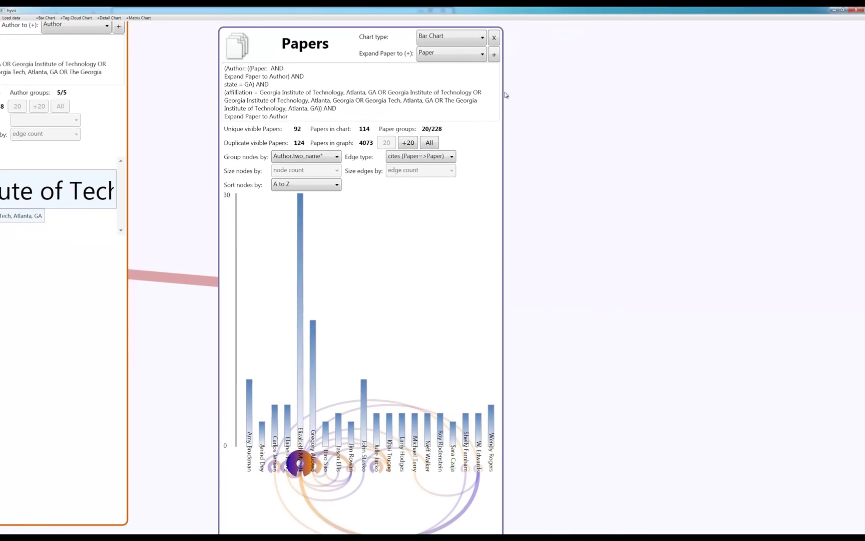
- Duplicate the papers-by-author chart as a Tag Cloud Chart showing 80 of 228 groups
{"action": "left_click", "coordinate": [494, 55]}
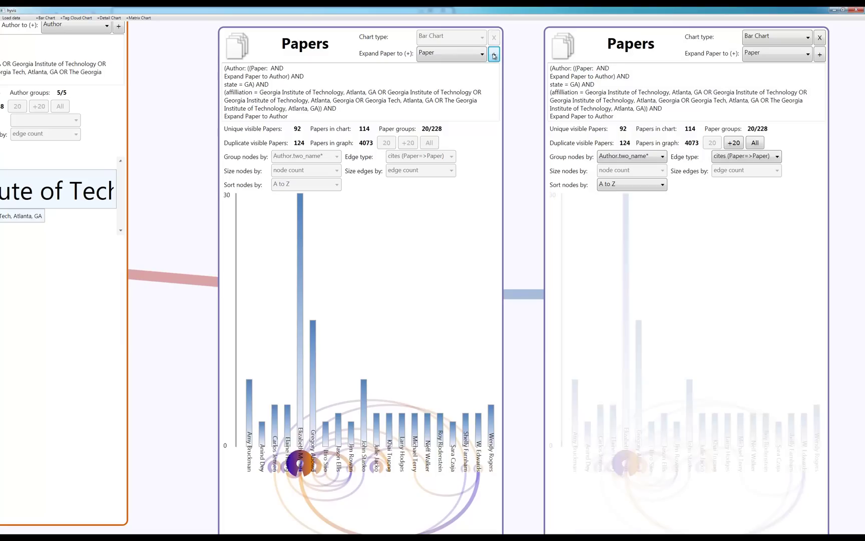
{"action": "left_click", "coordinate": [784, 36]}
{"action": "left_click", "coordinate": [777, 58]}
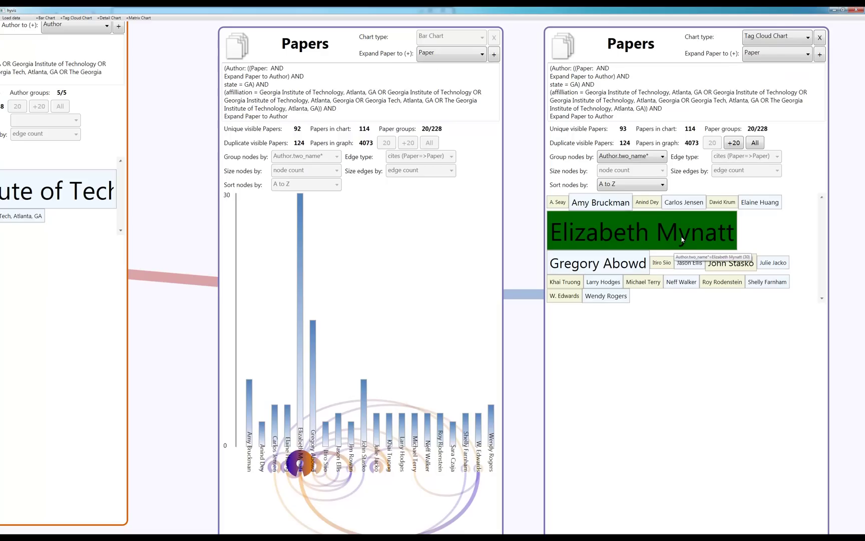
{"action": "left_click", "coordinate": [734, 144]}
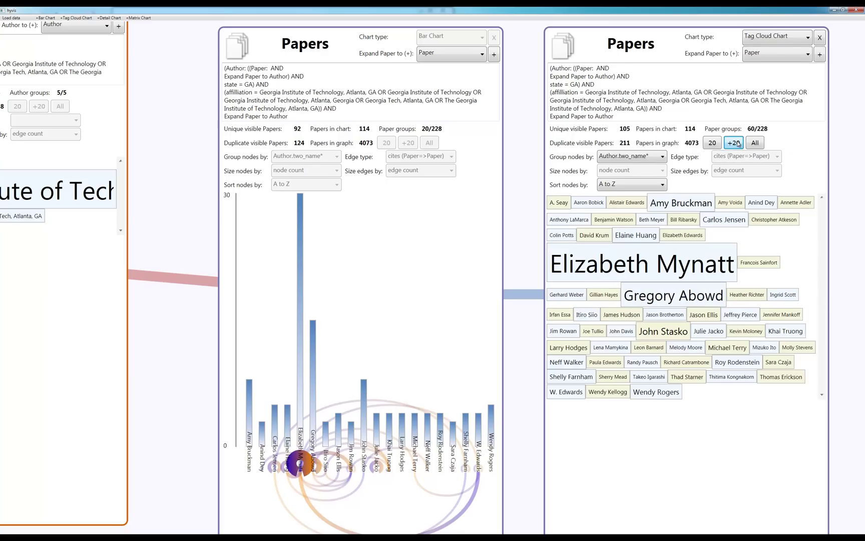
{"action": "left_click", "coordinate": [737, 144]}
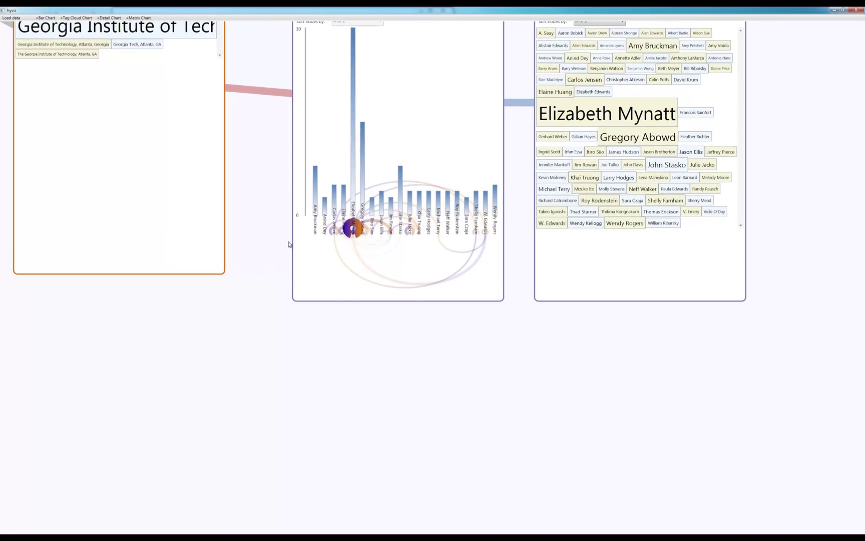
- Pull one author's 30 papers into a new chart showing their 13 topics as a tag cloud
{"action": "mouse_move", "coordinate": [353, 125]}
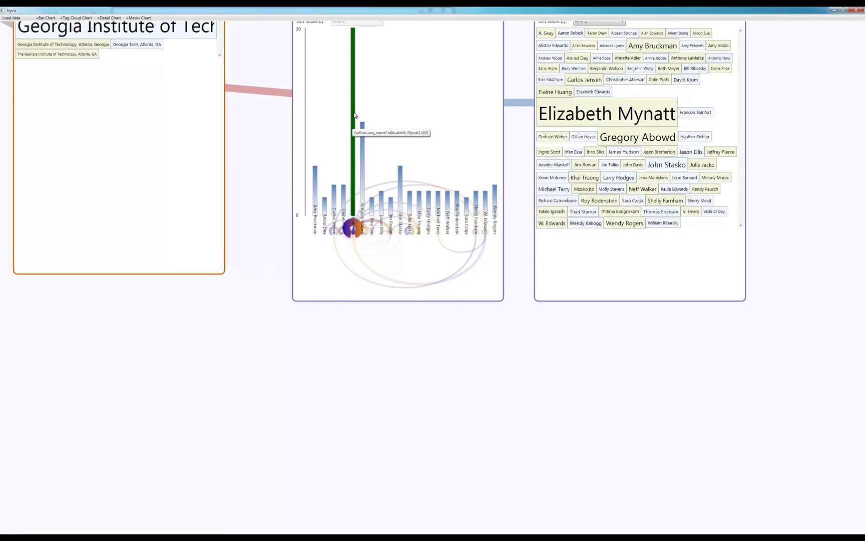
{"action": "left_click_drag", "start_coordinate": [354, 96], "coordinate": [313, 386]}
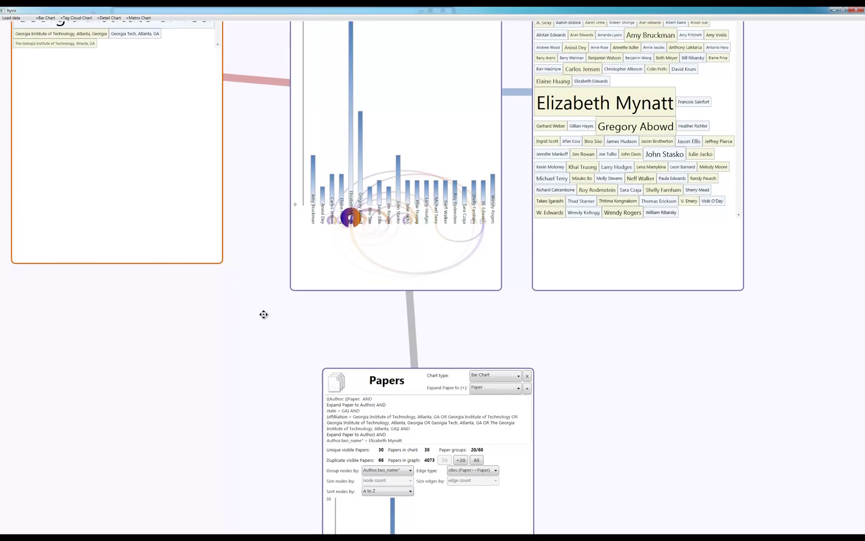
{"action": "left_click_drag", "start_coordinate": [253, 169], "coordinate": [257, 135]}
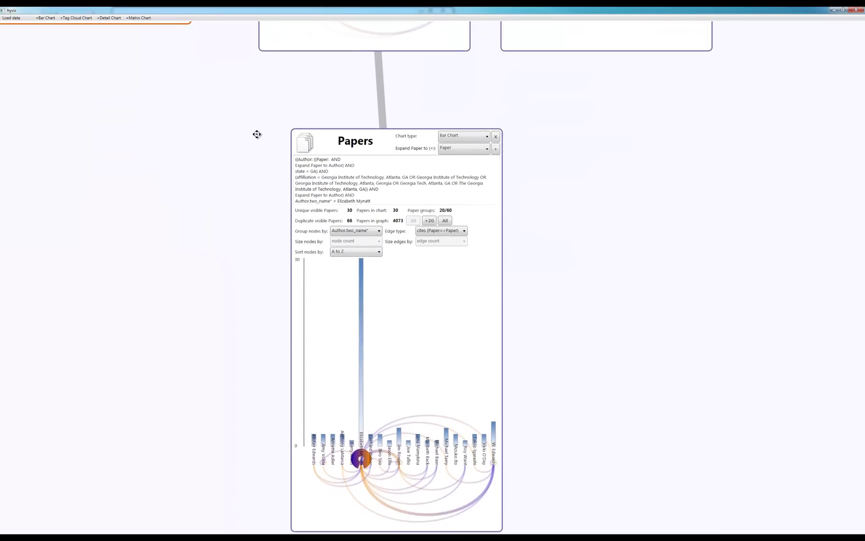
{"action": "left_click", "coordinate": [358, 212]}
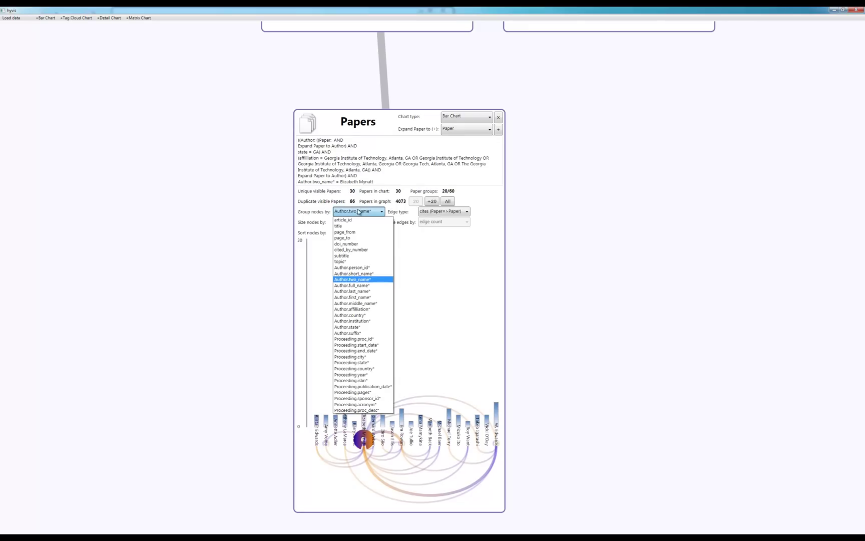
{"action": "left_click", "coordinate": [352, 262]}
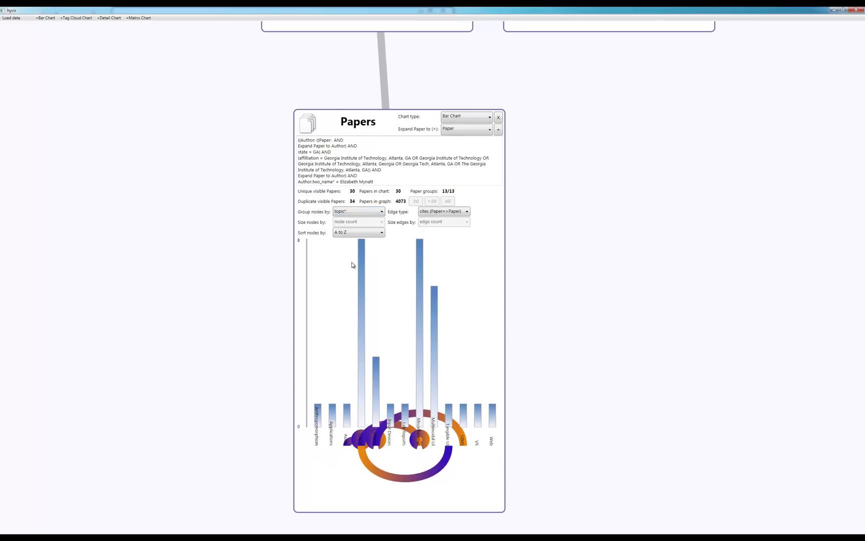
{"action": "left_click", "coordinate": [471, 120]}
{"action": "left_click", "coordinate": [461, 132]}
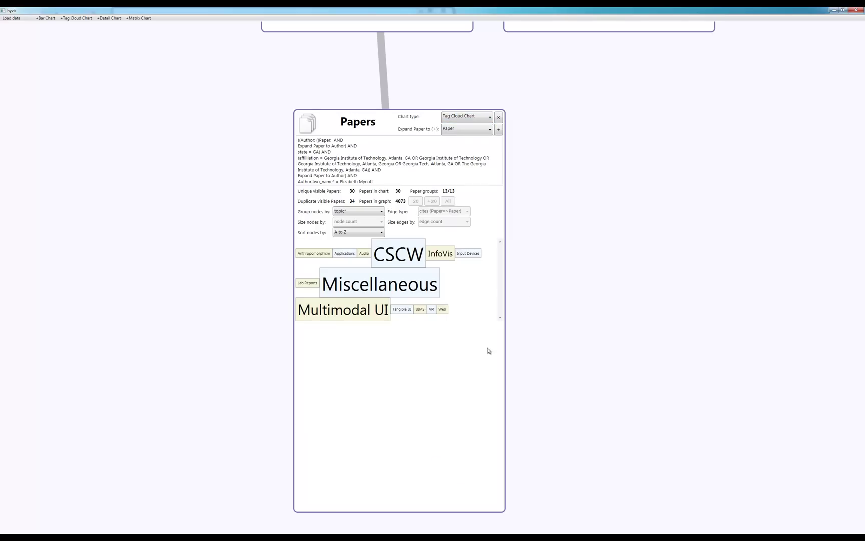
- Drag the CSCW tag into a new Detail Chart listing the 8 papers' titles and pages
{"action": "left_click_drag", "start_coordinate": [394, 256], "coordinate": [609, 123]}
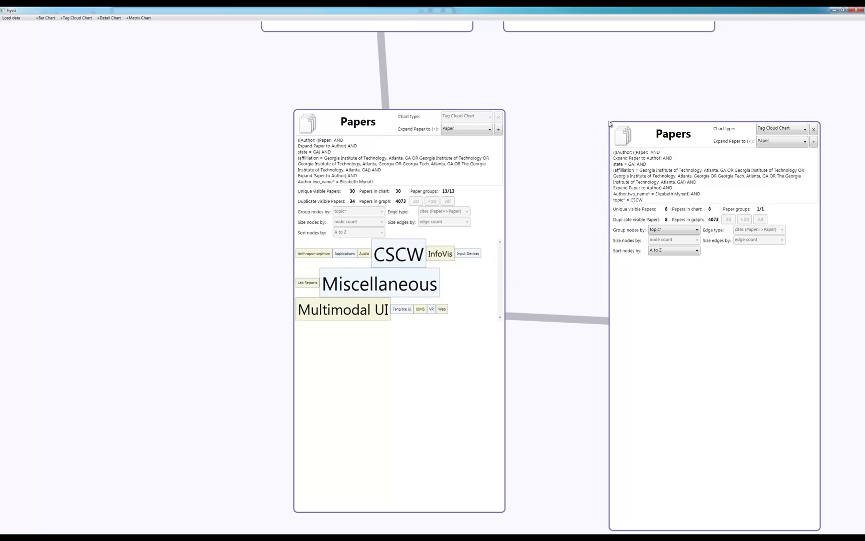
{"action": "left_click", "coordinate": [776, 131]}
{"action": "left_click", "coordinate": [779, 158]}
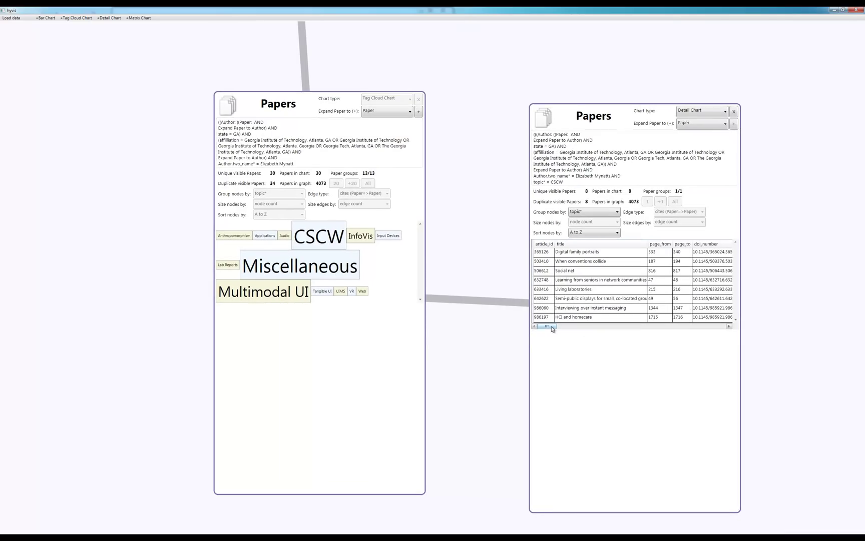
{"action": "left_click_drag", "start_coordinate": [553, 328], "coordinate": [491, 231]}
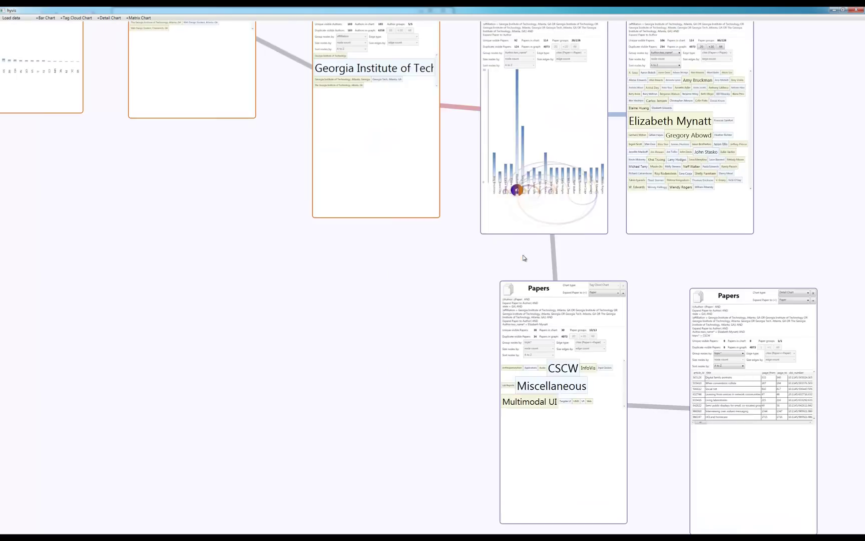
{"action": "mouse_move", "coordinate": [716, 442]}
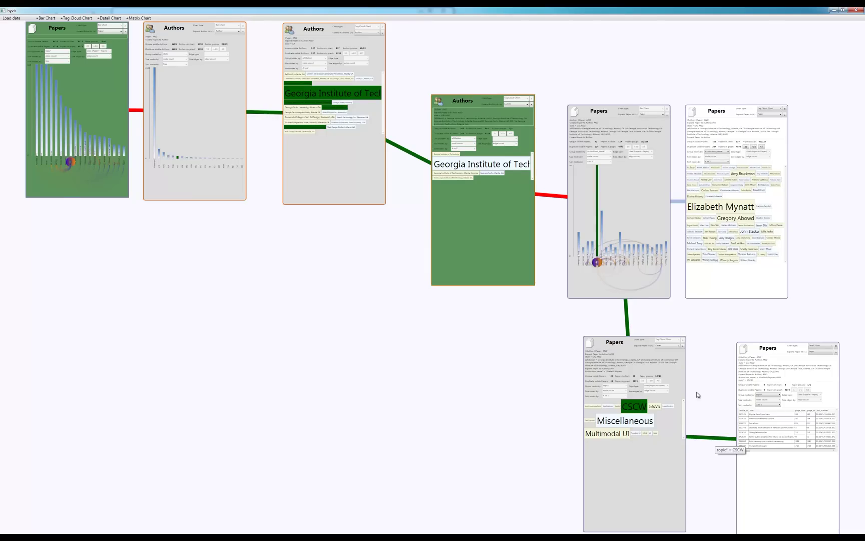
{"action": "mouse_move", "coordinate": [626, 325]}
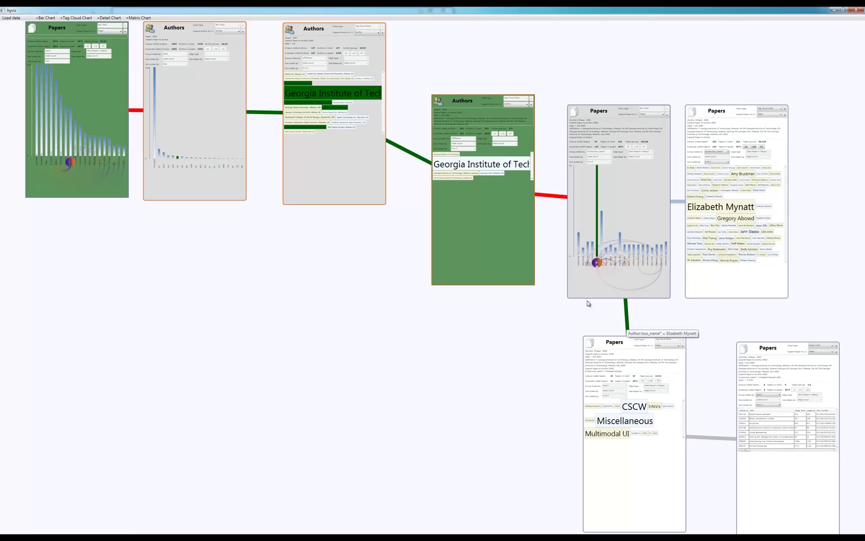